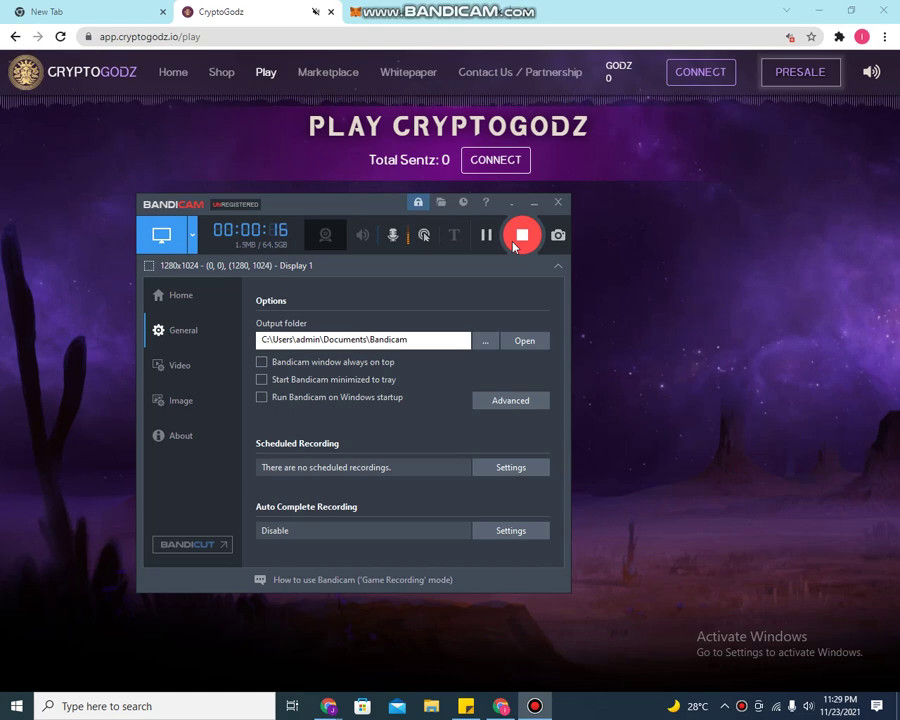
- Open the MetaMask wallet on the CryptoGodz play page and check its list of available networks
{"action": "left_click", "coordinate": [699, 272]}
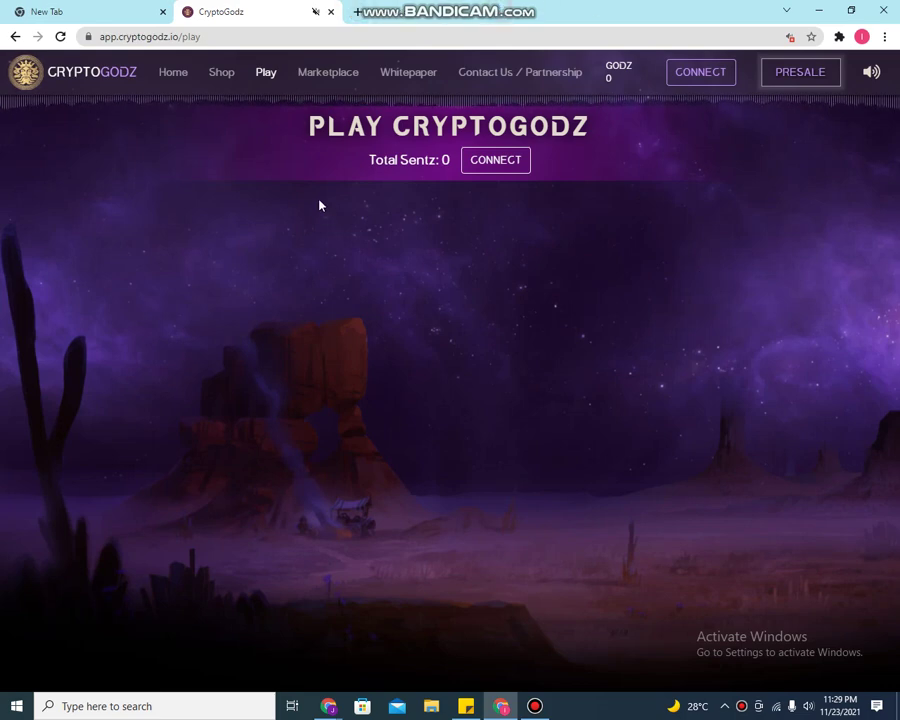
{"action": "left_click", "coordinate": [495, 160]}
{"action": "left_click", "coordinate": [839, 36]}
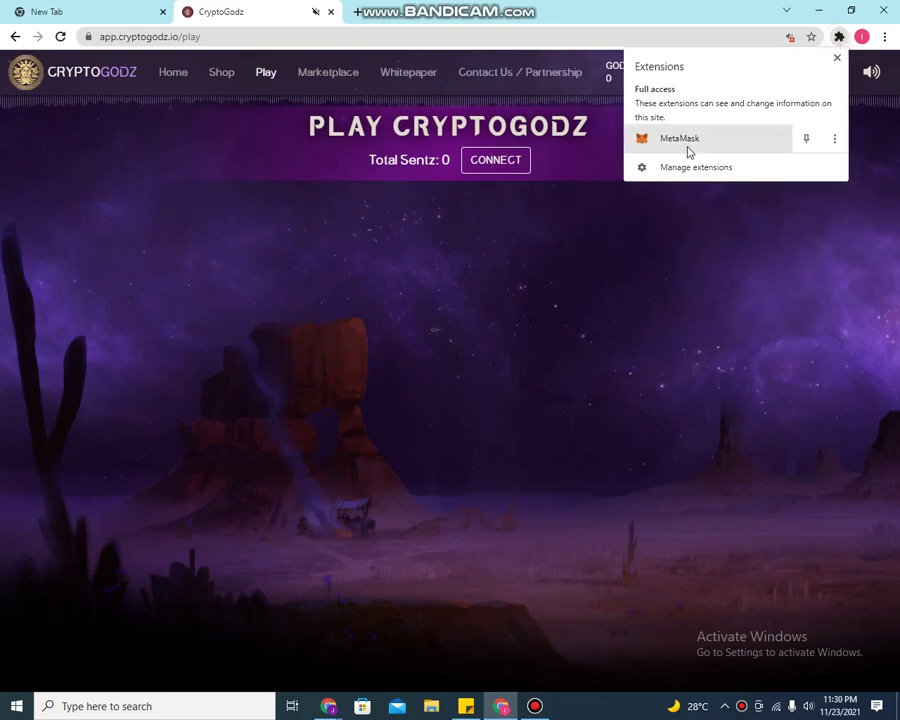
{"action": "left_click", "coordinate": [686, 144]}
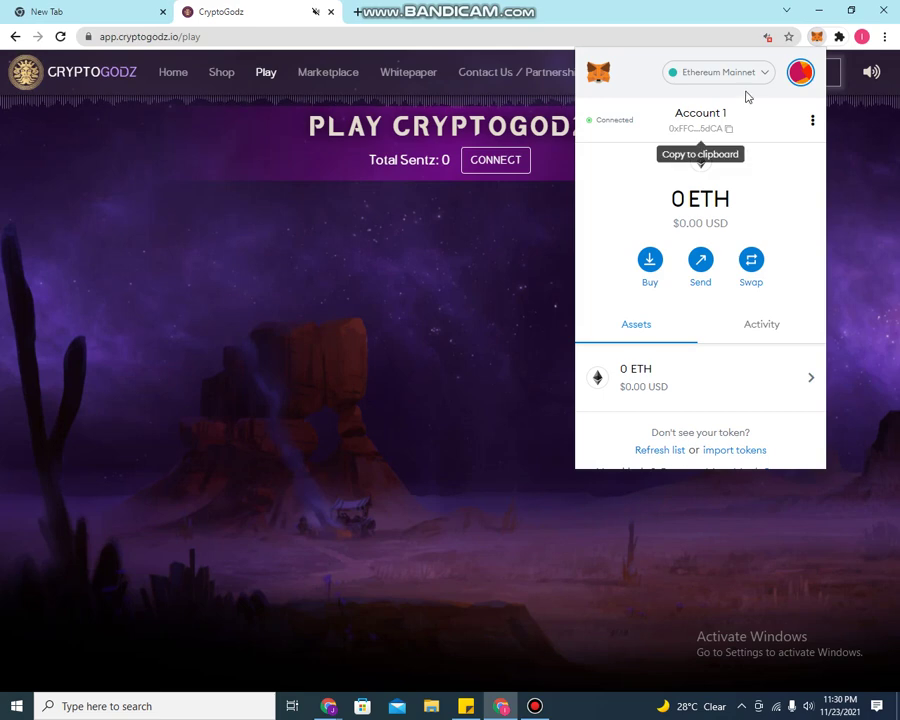
{"action": "left_click", "coordinate": [743, 76]}
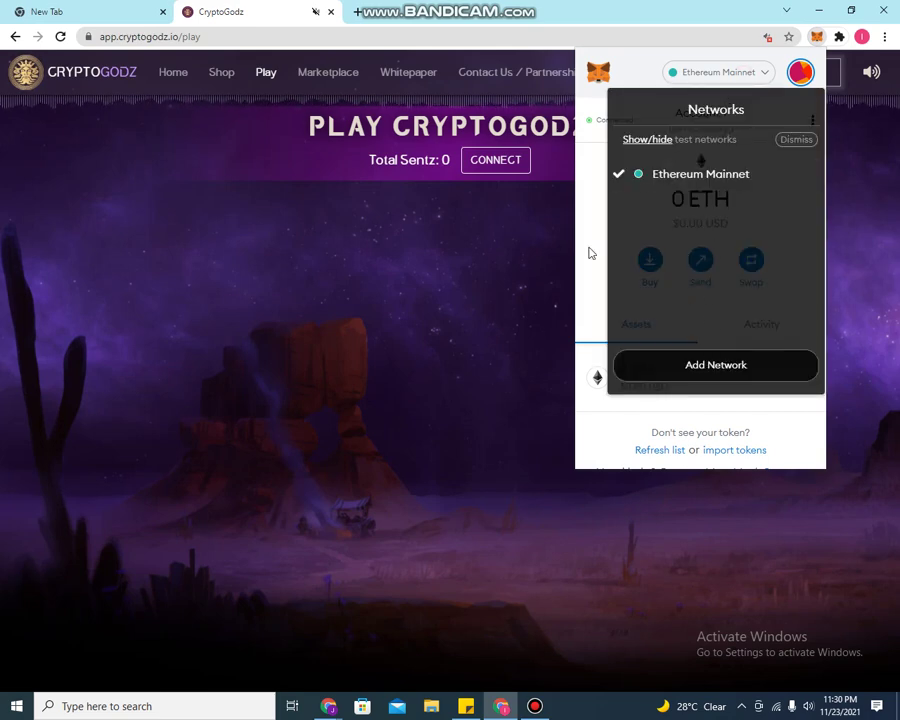
- Try to connect the MetaMask wallet to CryptoGodz and dismiss the network error
{"action": "left_click", "coordinate": [492, 162]}
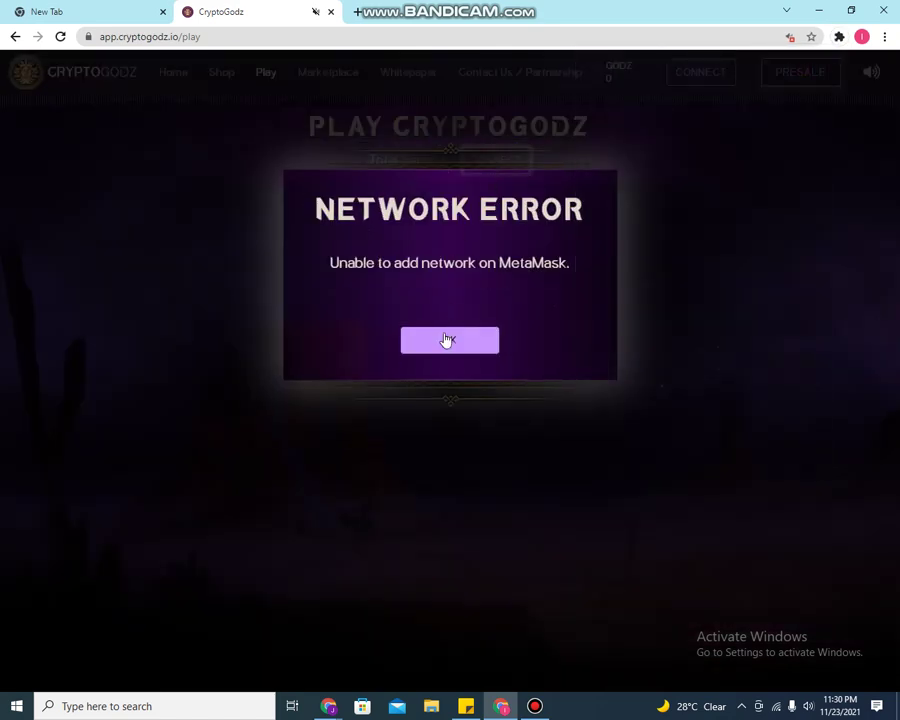
{"action": "left_click", "coordinate": [447, 340]}
{"action": "left_click", "coordinate": [484, 166]}
{"action": "left_click", "coordinate": [463, 340]}
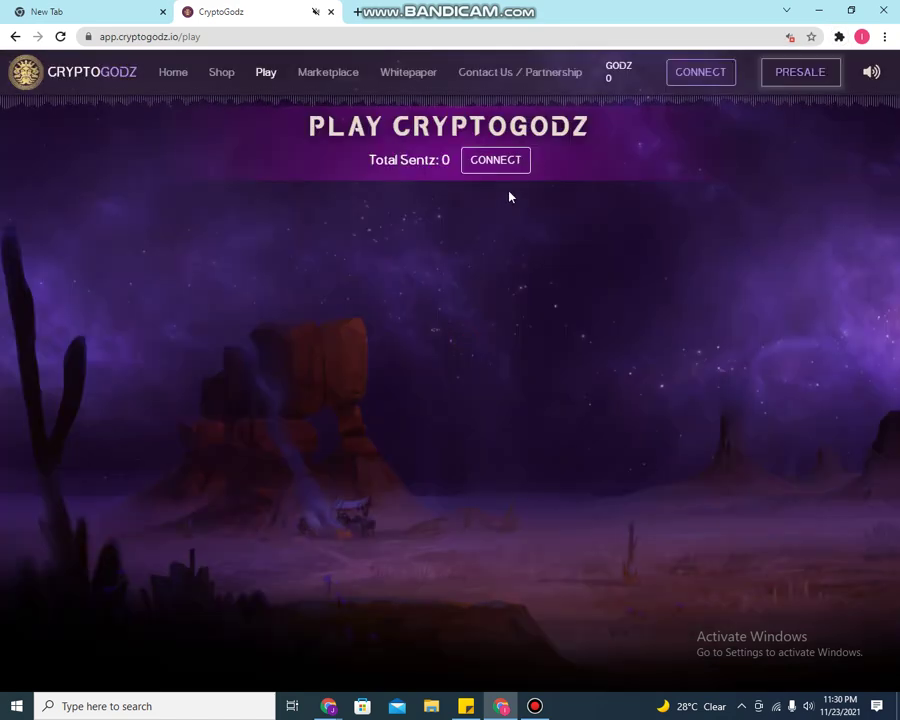
- Start adding a custom network in MetaMask and name it Binance Smart Chain
{"action": "left_click", "coordinate": [839, 36]}
{"action": "left_click", "coordinate": [671, 142]}
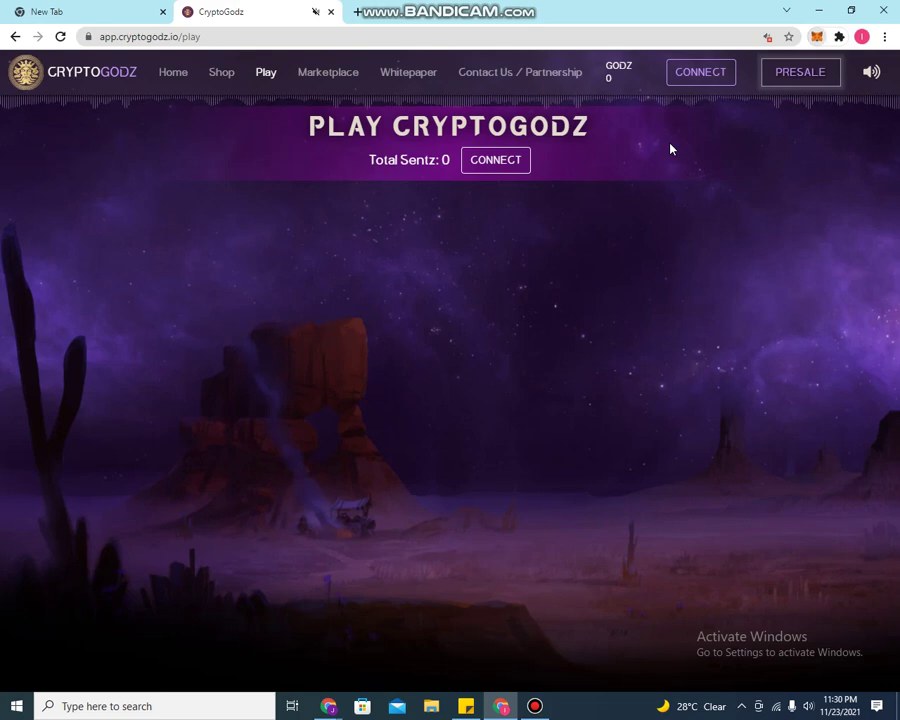
{"action": "left_click", "coordinate": [816, 36]}
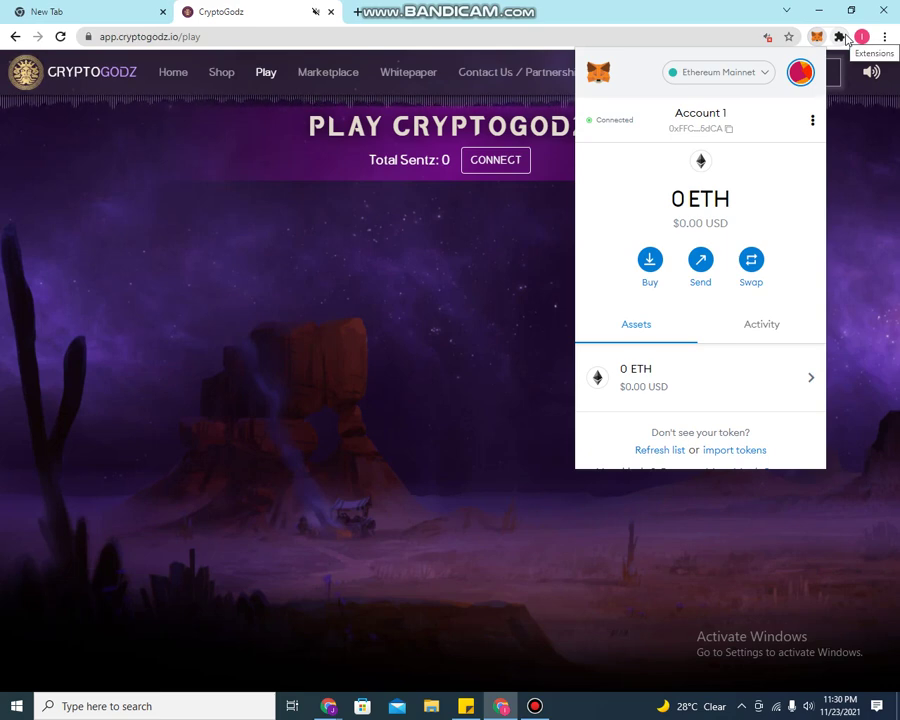
{"action": "left_click", "coordinate": [733, 72]}
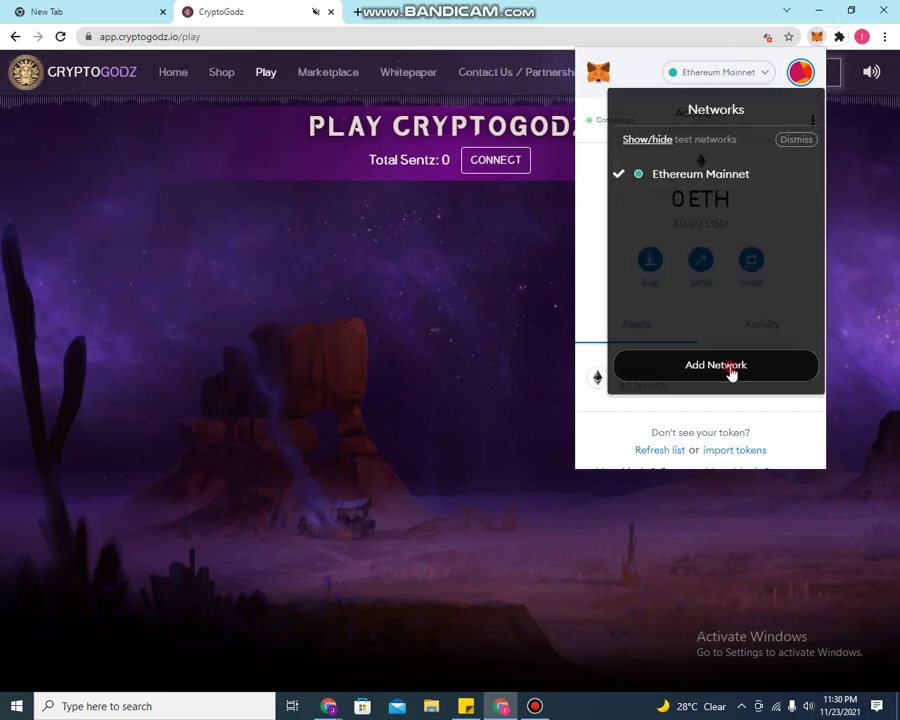
{"action": "left_click", "coordinate": [732, 364]}
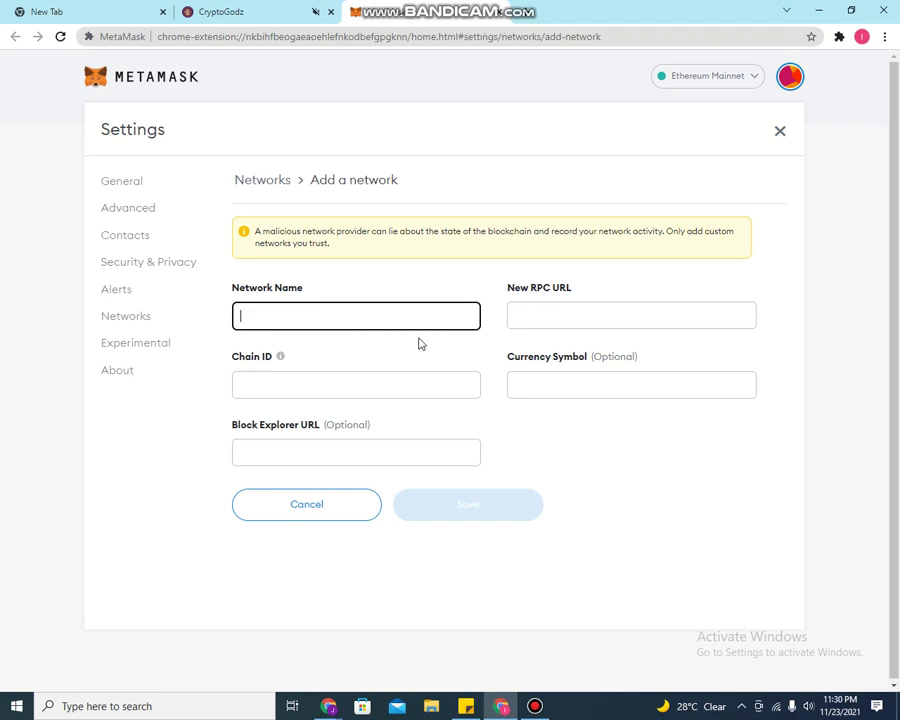
{"action": "type", "text": "Binance Smart Cha"}
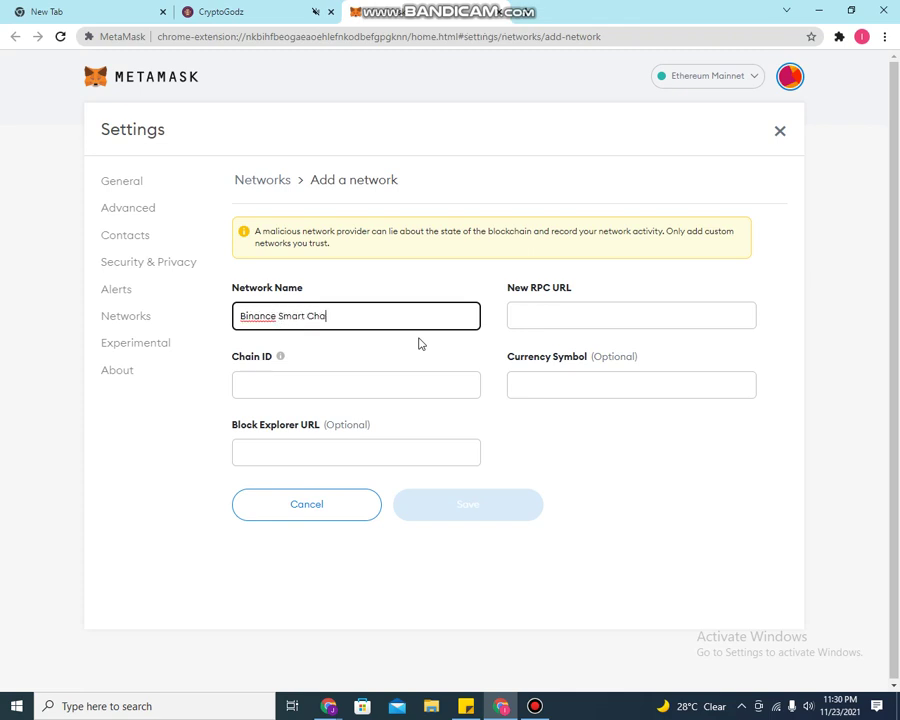
{"action": "type", "text": "in"}
{"action": "left_click", "coordinate": [518, 319]}
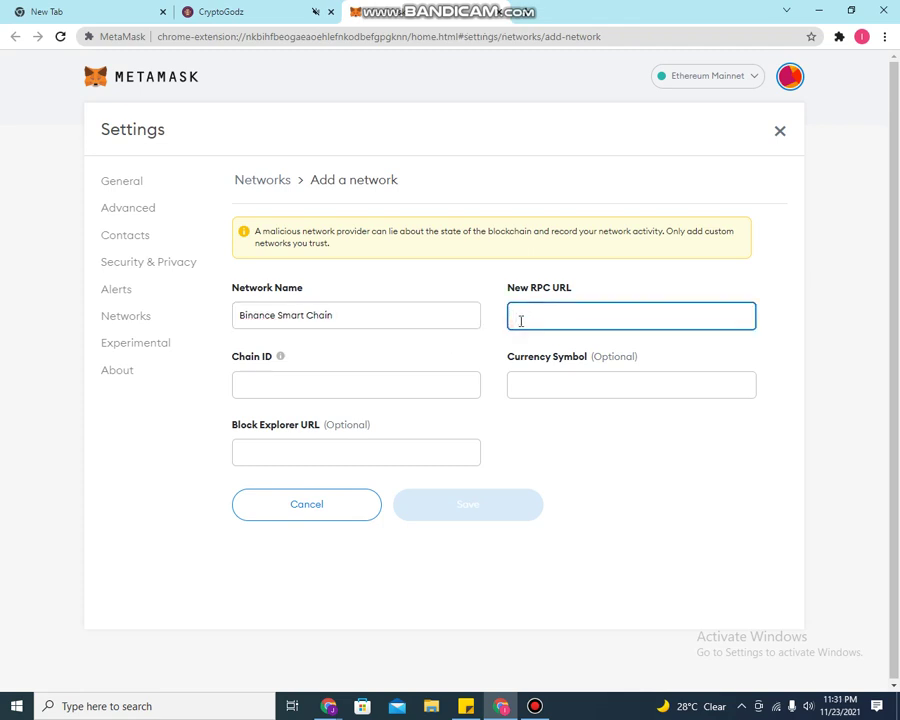
{"action": "type", "text": "https"}
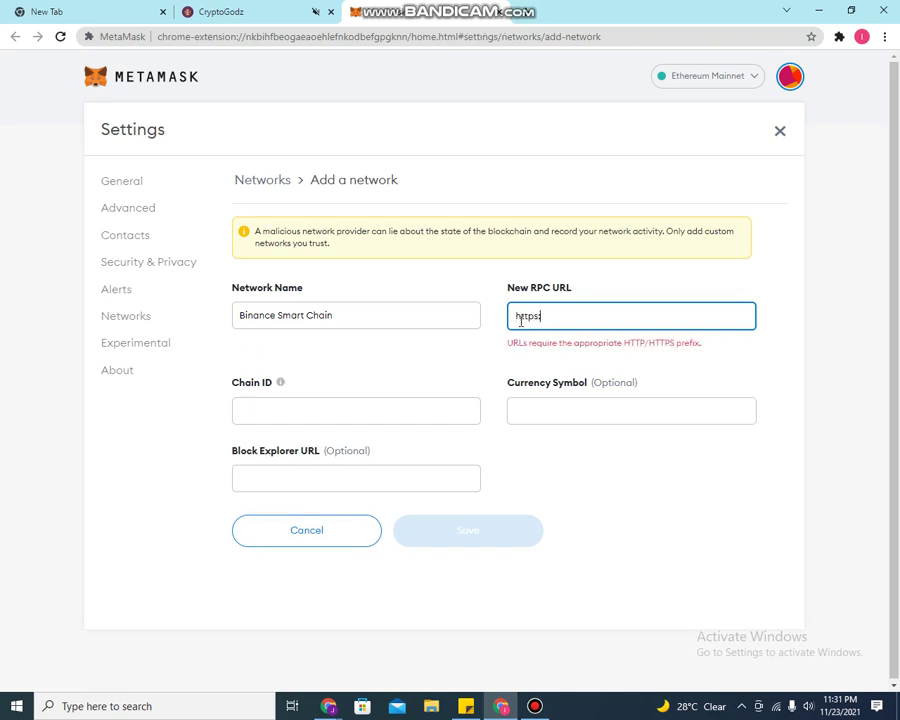
{"action": "type", "text": "://"}
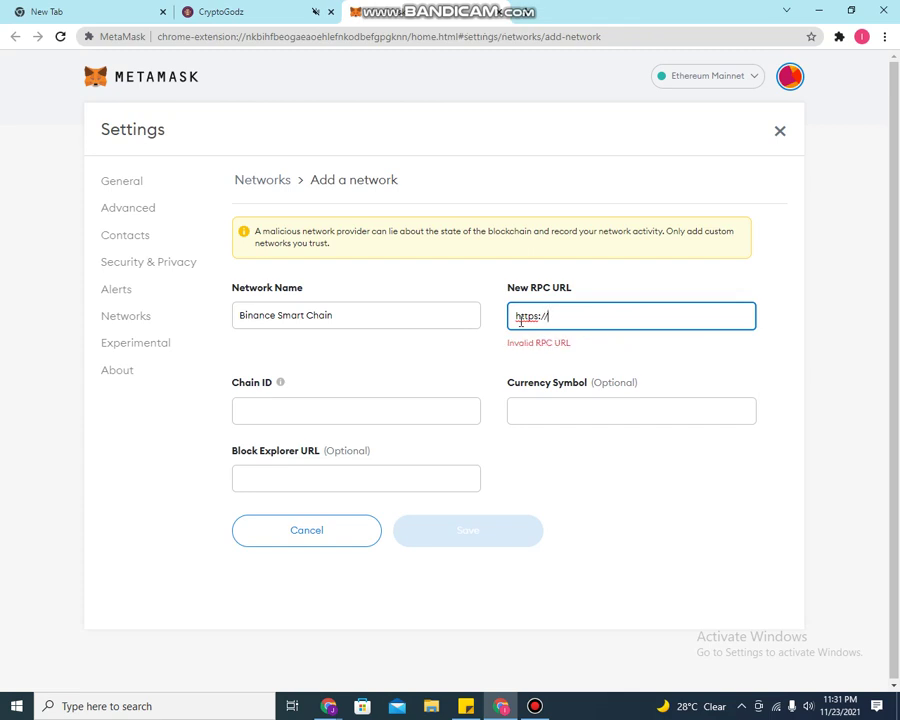
{"action": "type", "text": "bsc-data"}
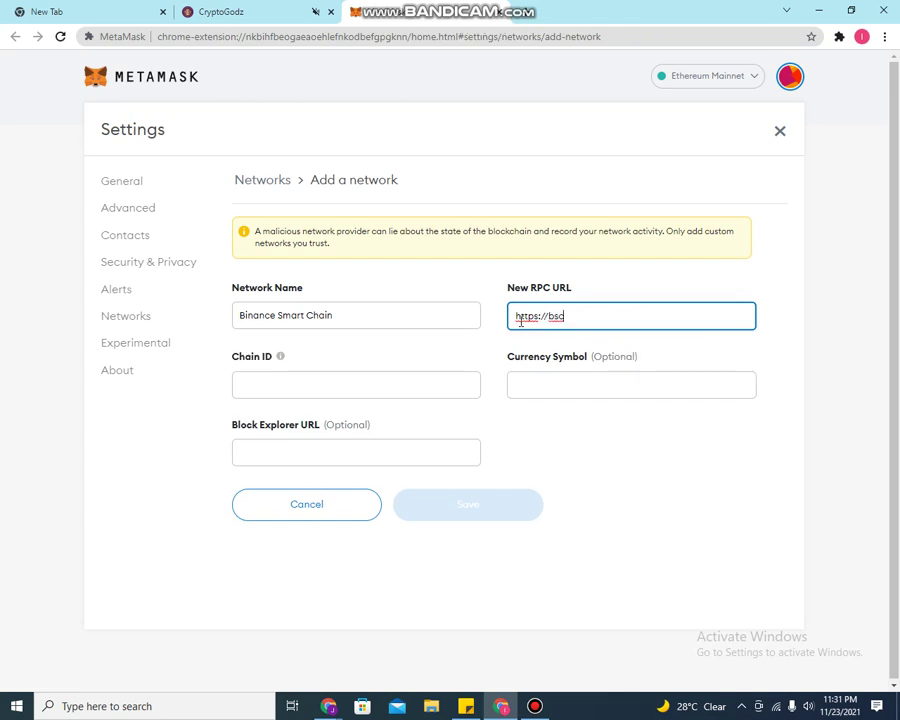
{"action": "type", "text": "seed.binanc"}
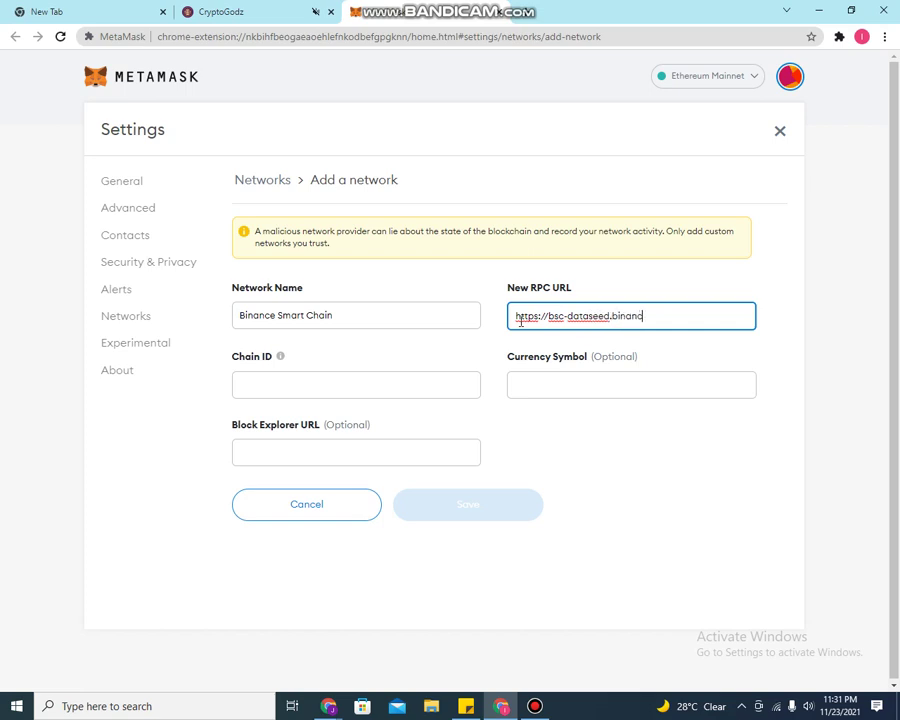
{"action": "type", "text": "e.org/"}
- Set the network's chain ID to 56 and its currency symbol to BNB
{"action": "left_click", "coordinate": [288, 384]}
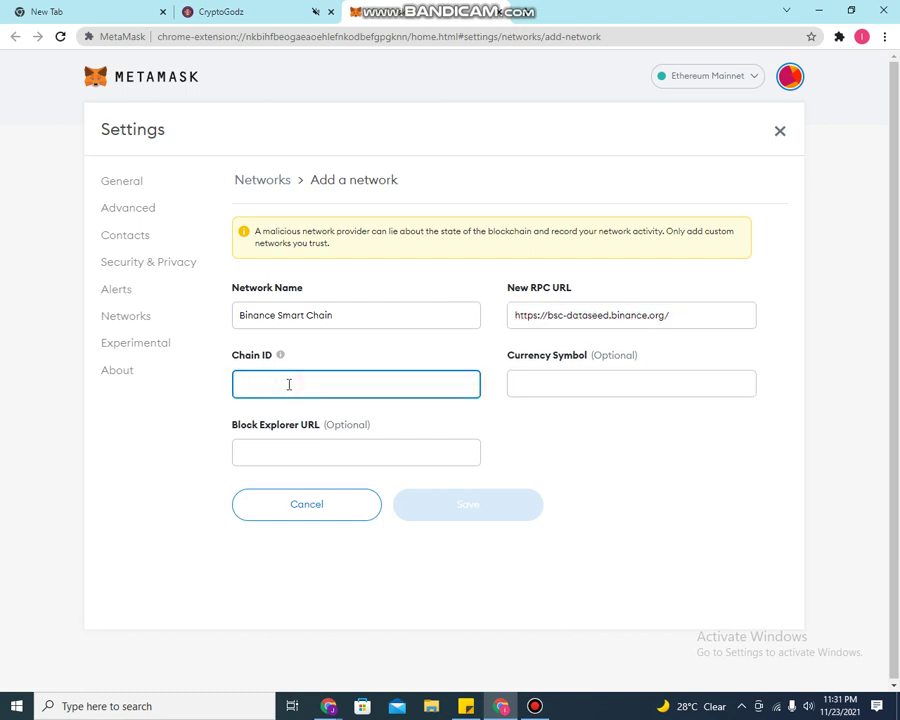
{"action": "type", "text": "56"}
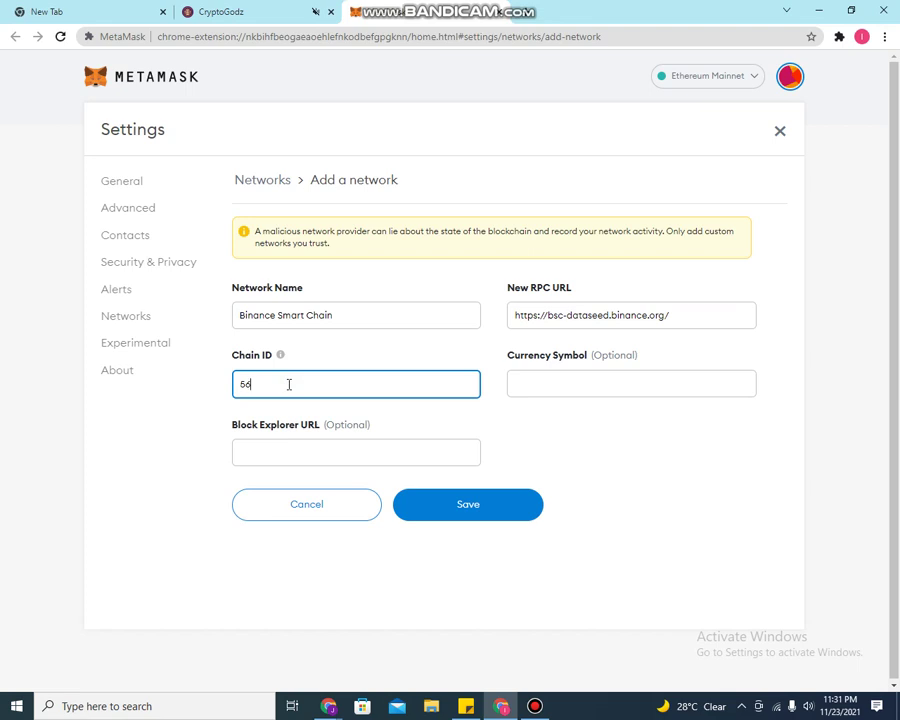
{"action": "left_click", "coordinate": [564, 389]}
{"action": "type", "text": "BNB"}
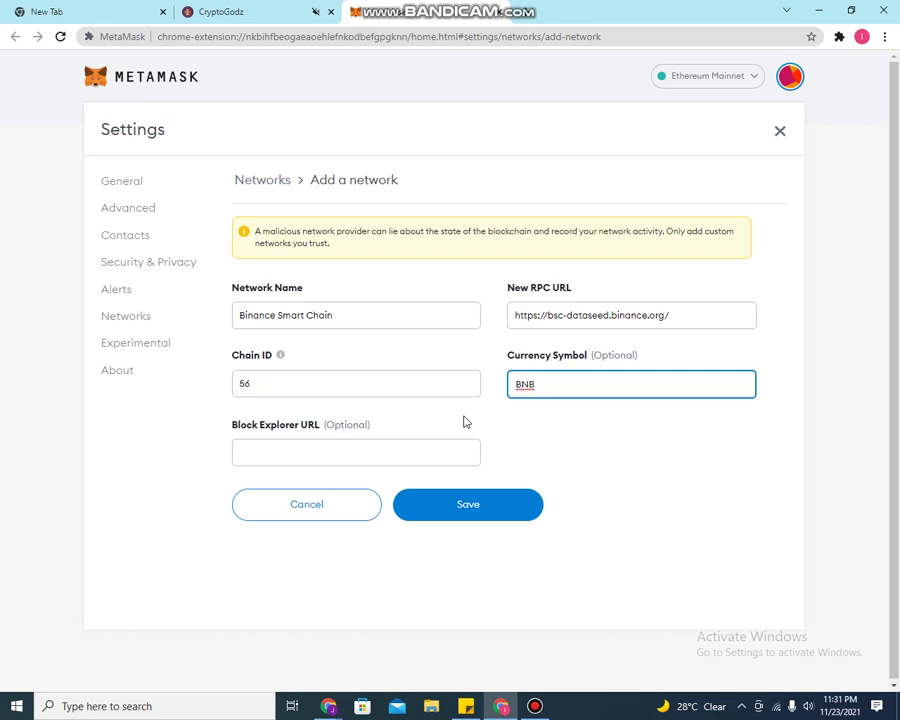
{"action": "left_click", "coordinate": [297, 440]}
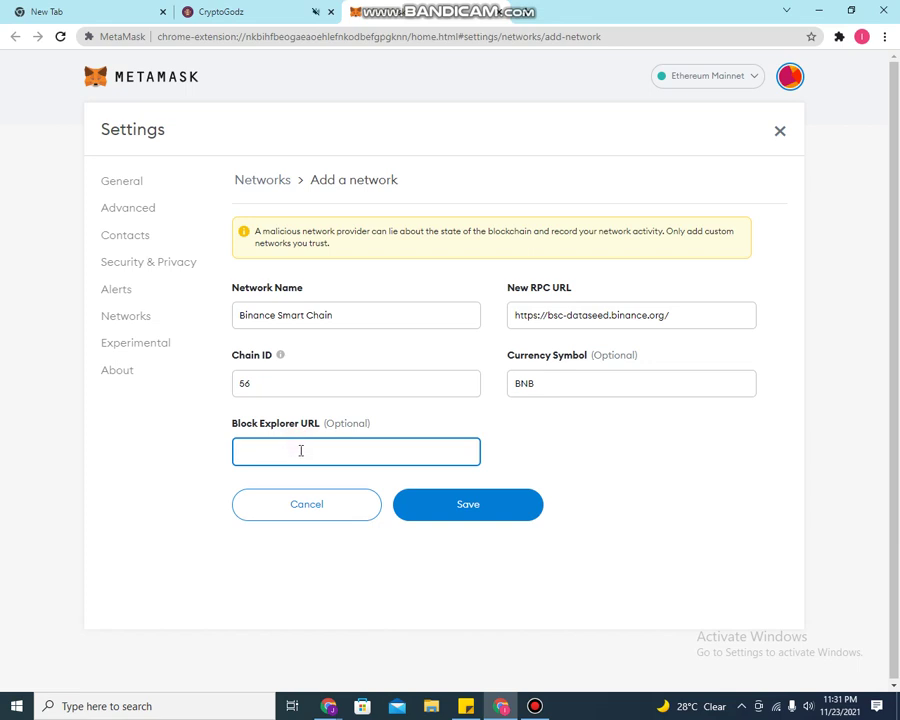
{"action": "type", "text": "https"}
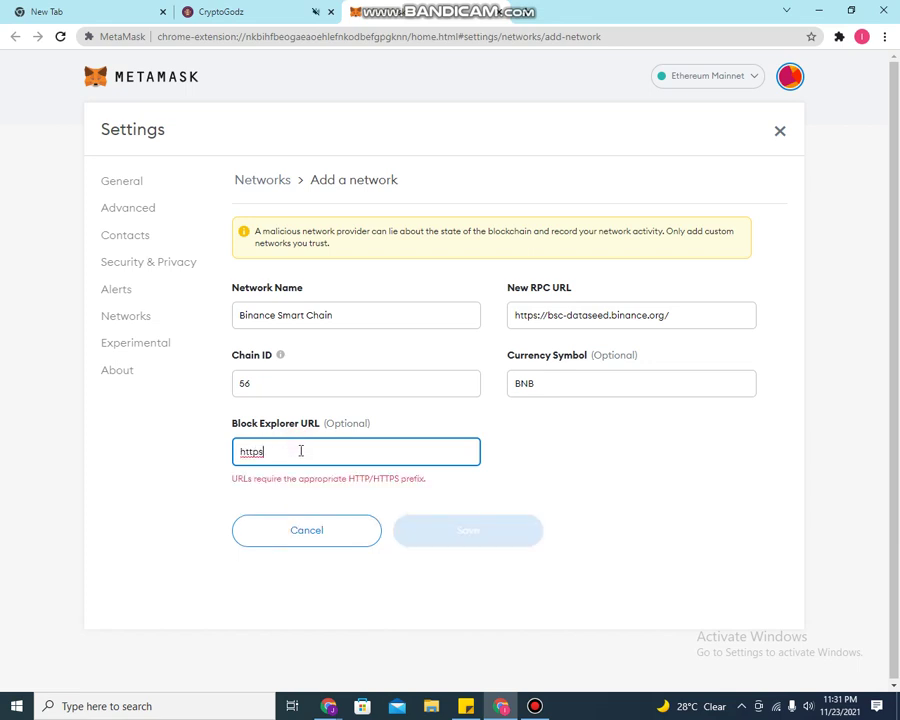
{"action": "type", "text": "://"}
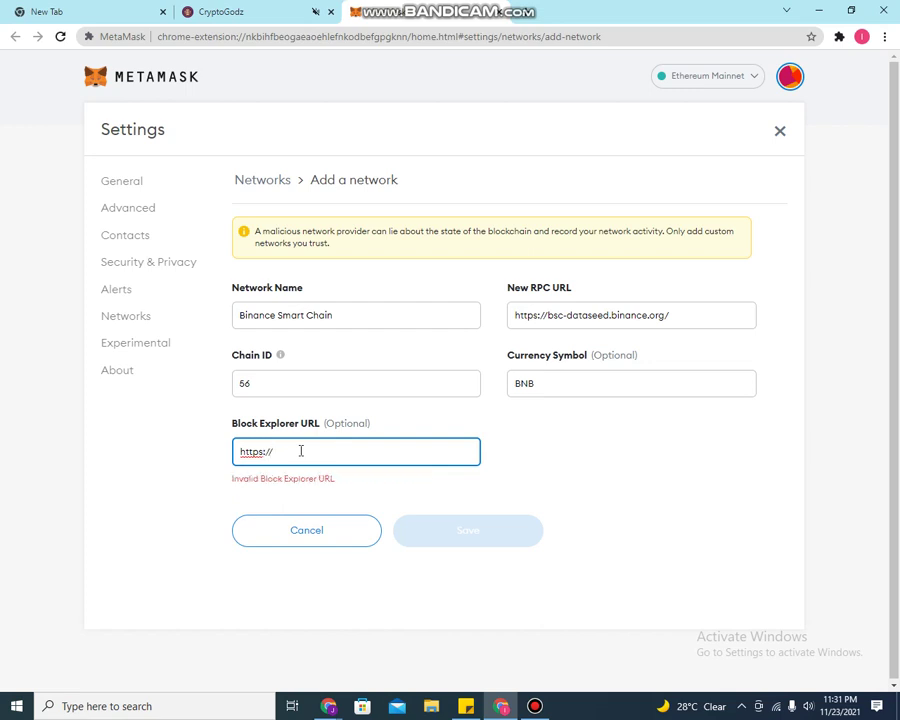
{"action": "type", "text": "bs"}
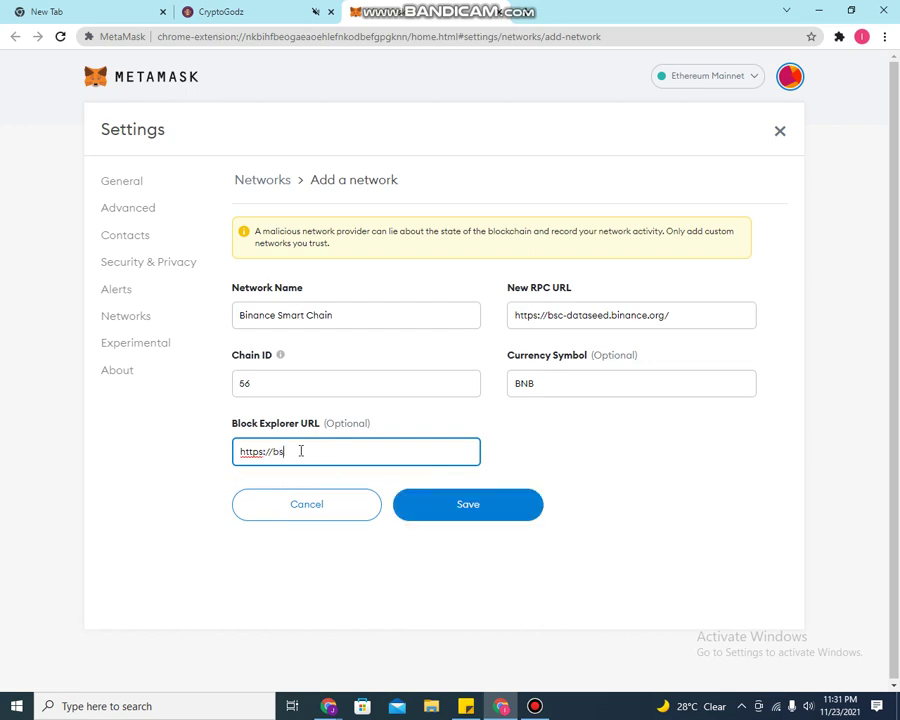
{"action": "type", "text": "cscan.com"}
{"action": "key", "text": "BackSpace"}
{"action": "key", "text": "BackSpace"}
{"action": "key", "text": "BackSpace"}
{"action": "key", "text": "BackSpace"}
{"action": "type", "text": ".com"}
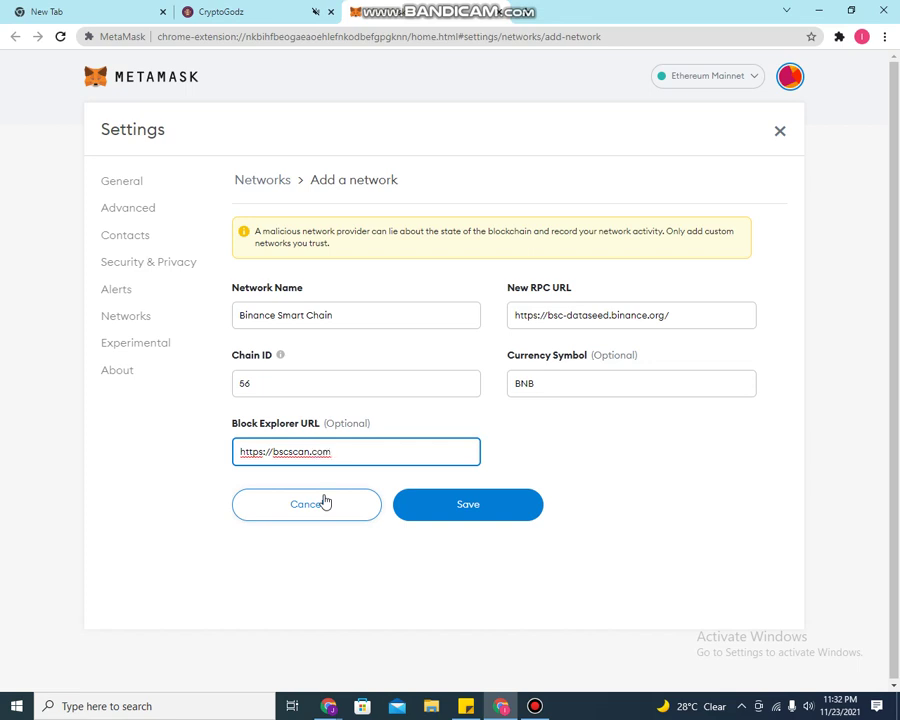
- Review the entered network details and save the Binance Smart Chain network
{"action": "left_click", "coordinate": [535, 706]}
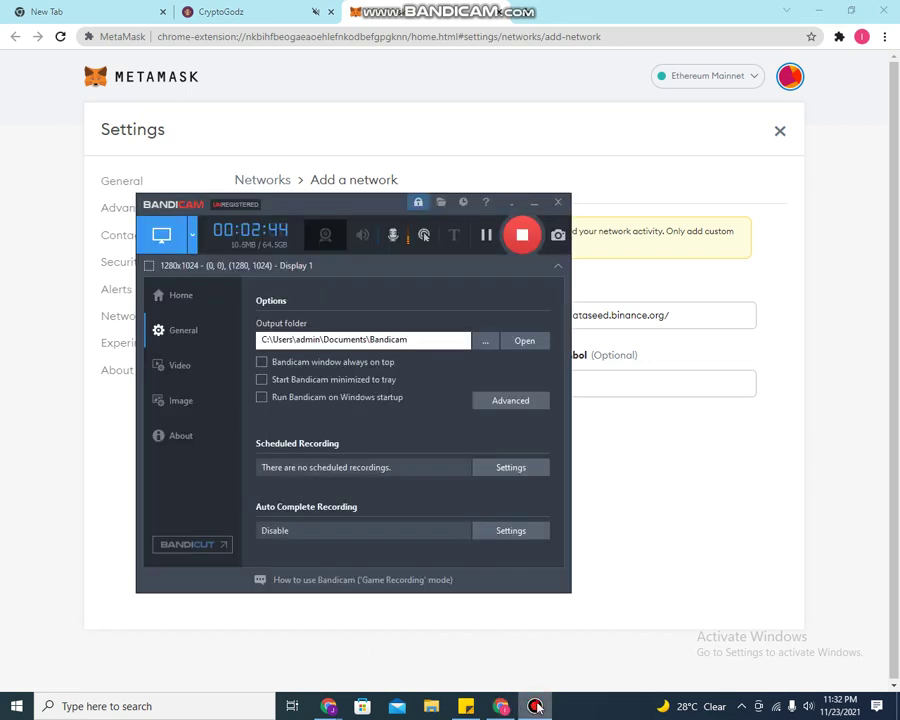
{"action": "left_click", "coordinate": [535, 706]}
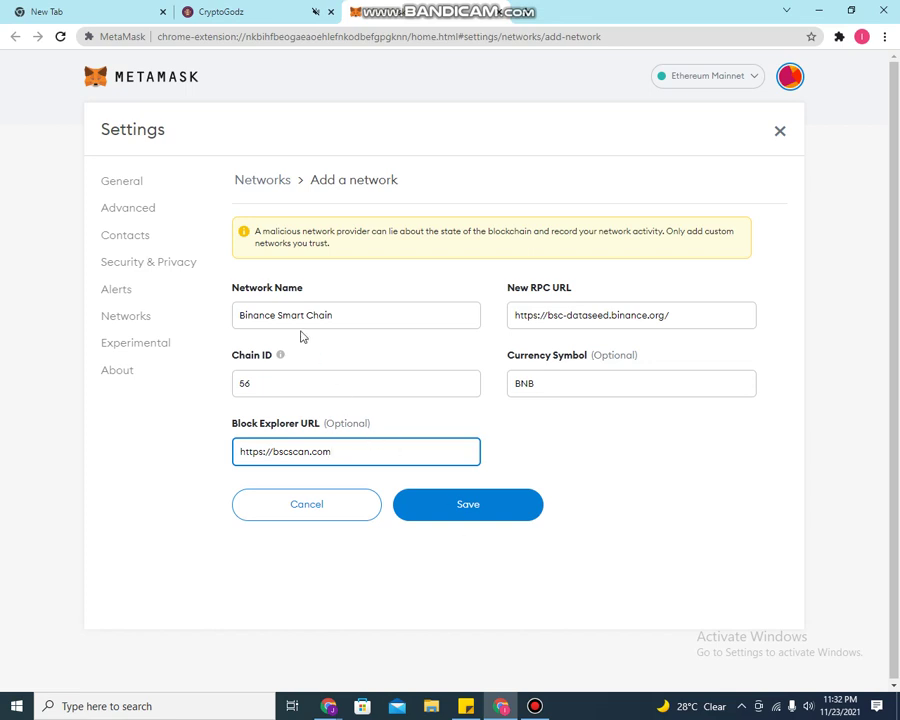
{"action": "left_click", "coordinate": [239, 314]}
{"action": "left_click_drag", "start_coordinate": [239, 313], "coordinate": [337, 319]}
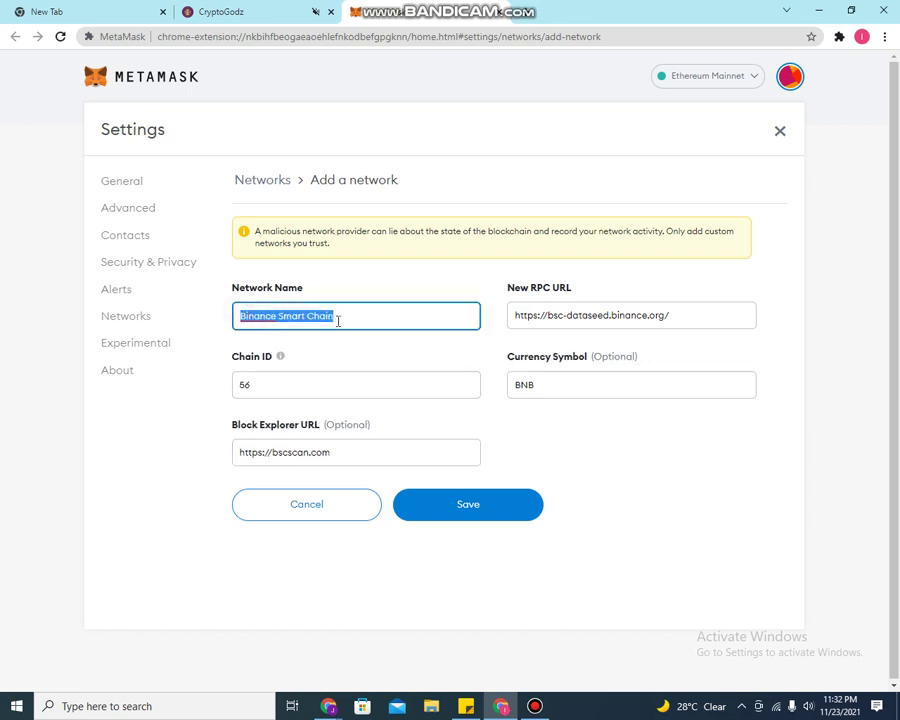
{"action": "left_click", "coordinate": [357, 319]}
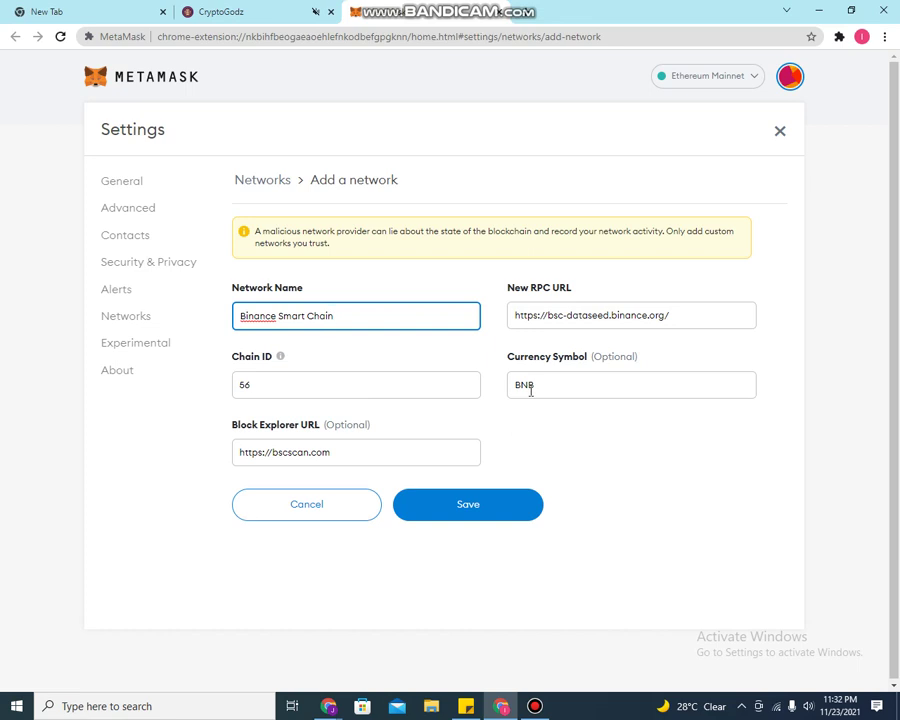
{"action": "left_click_drag", "start_coordinate": [247, 425], "coordinate": [278, 426]}
{"action": "left_click", "coordinate": [256, 450]}
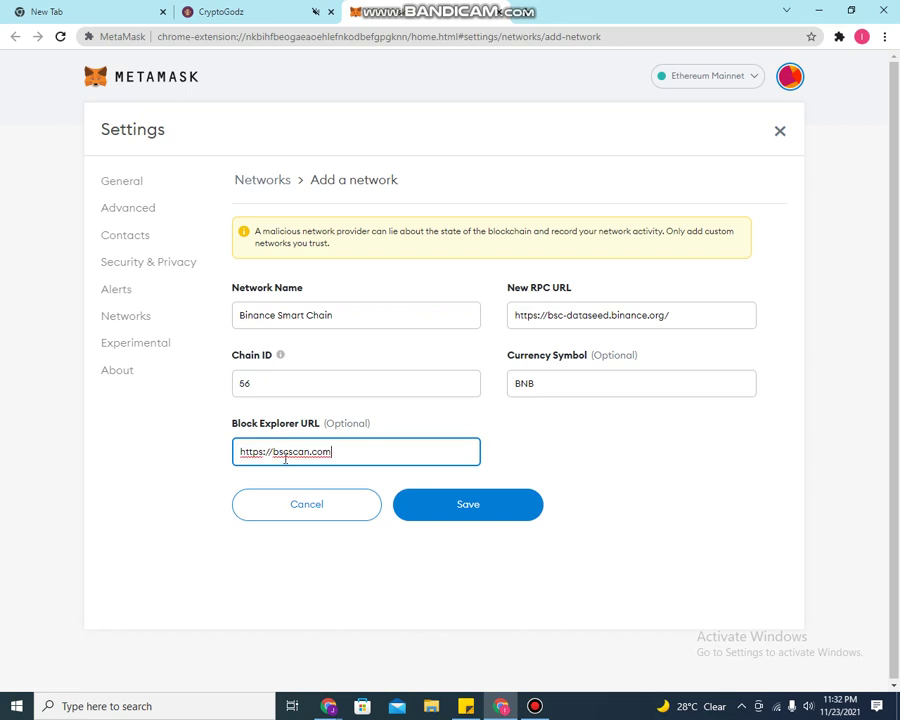
{"action": "left_click", "coordinate": [444, 505]}
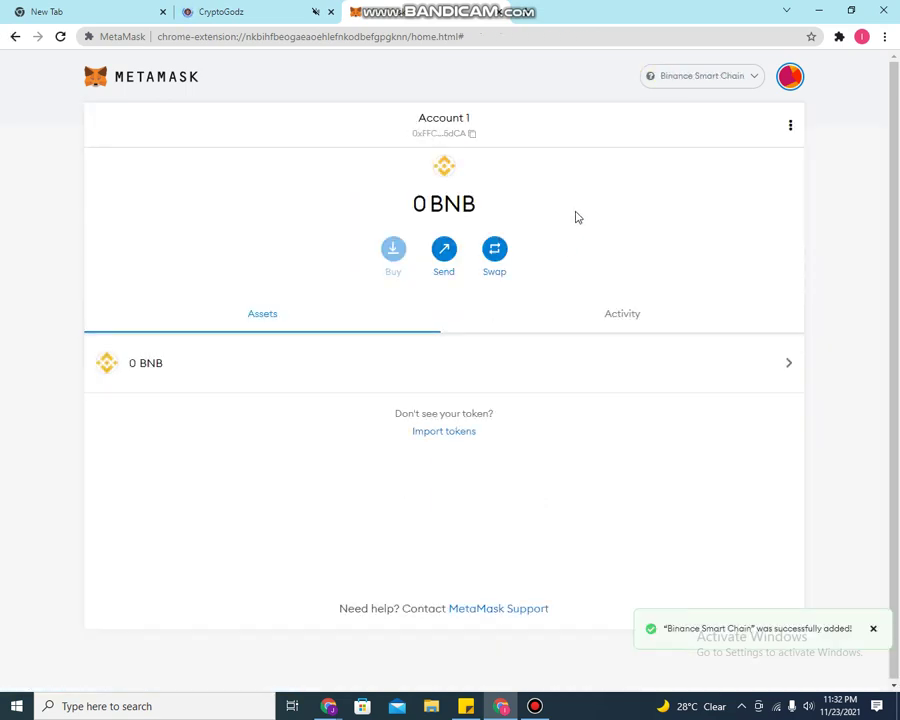
- Switch the wallet's active network to Ethereum Mainnet and back to Binance Smart Chain
{"action": "left_click", "coordinate": [722, 84]}
{"action": "left_click", "coordinate": [670, 188]}
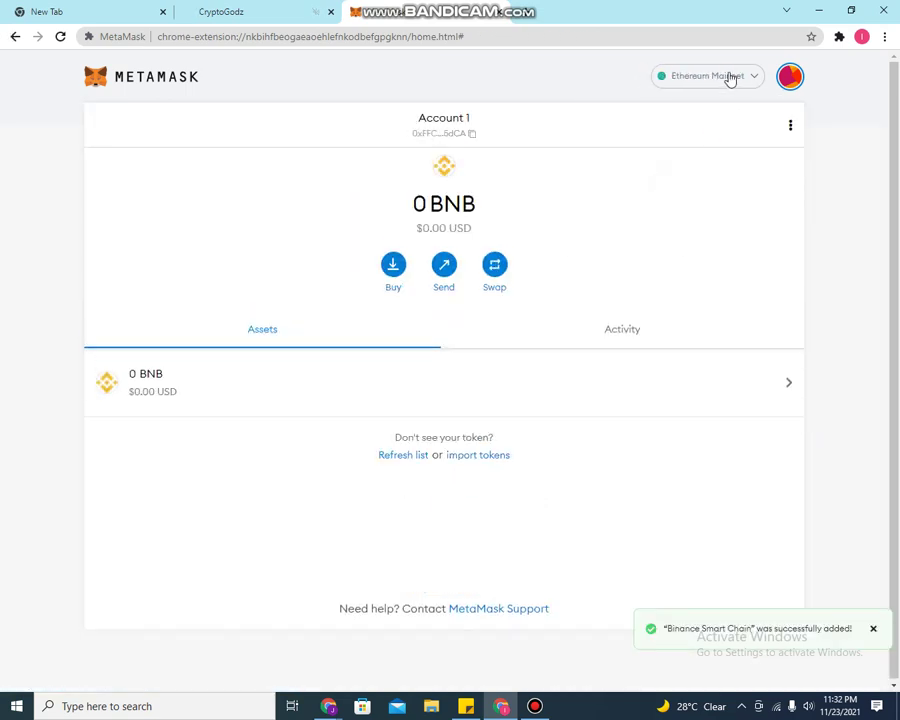
{"action": "left_click", "coordinate": [726, 76]}
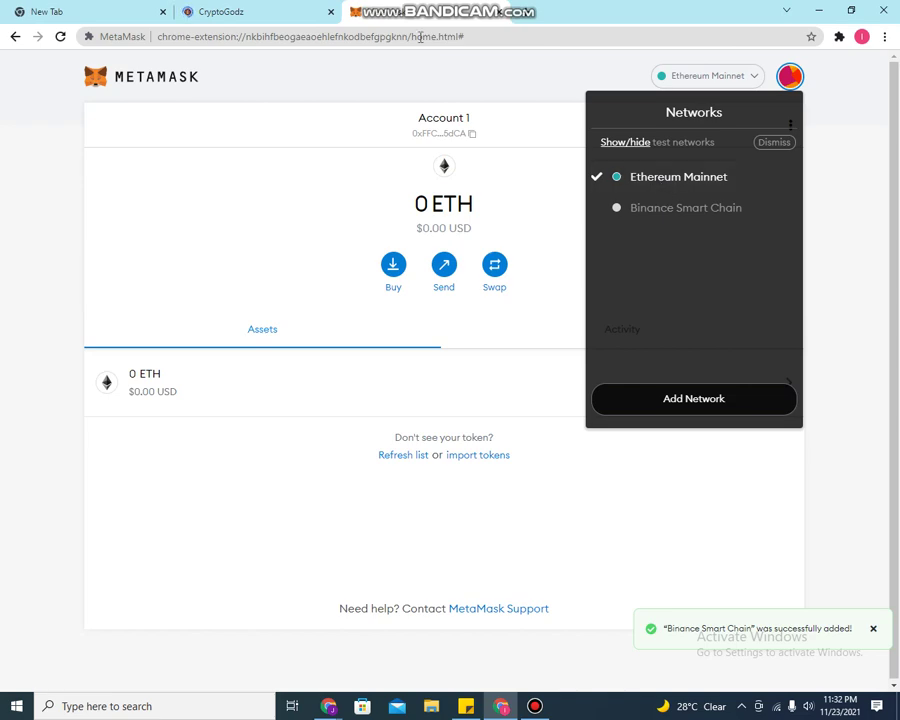
{"action": "left_click", "coordinate": [261, 11]}
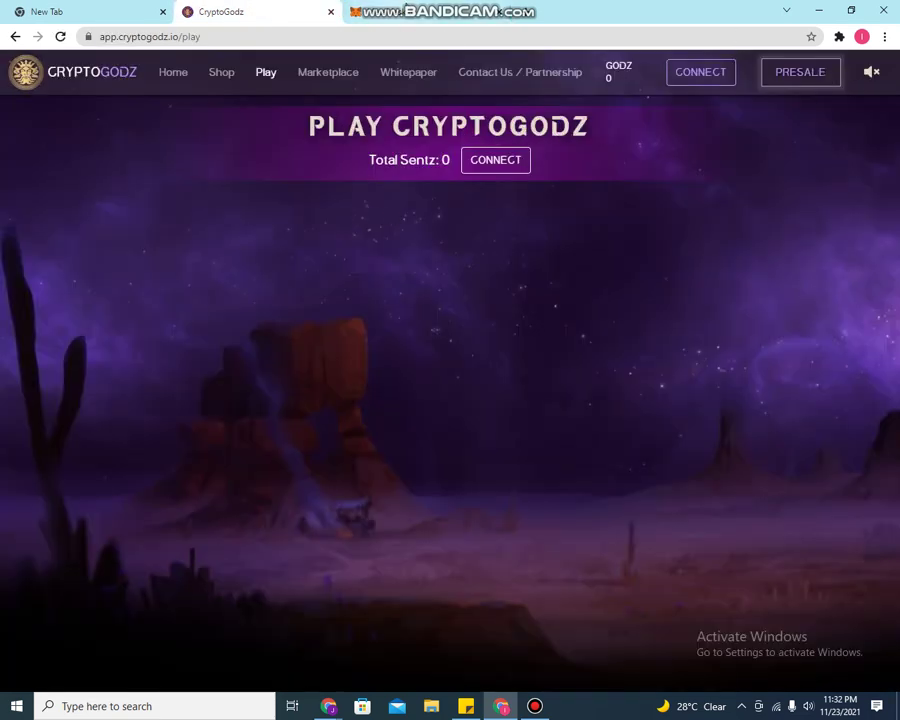
{"action": "left_click", "coordinate": [445, 11]}
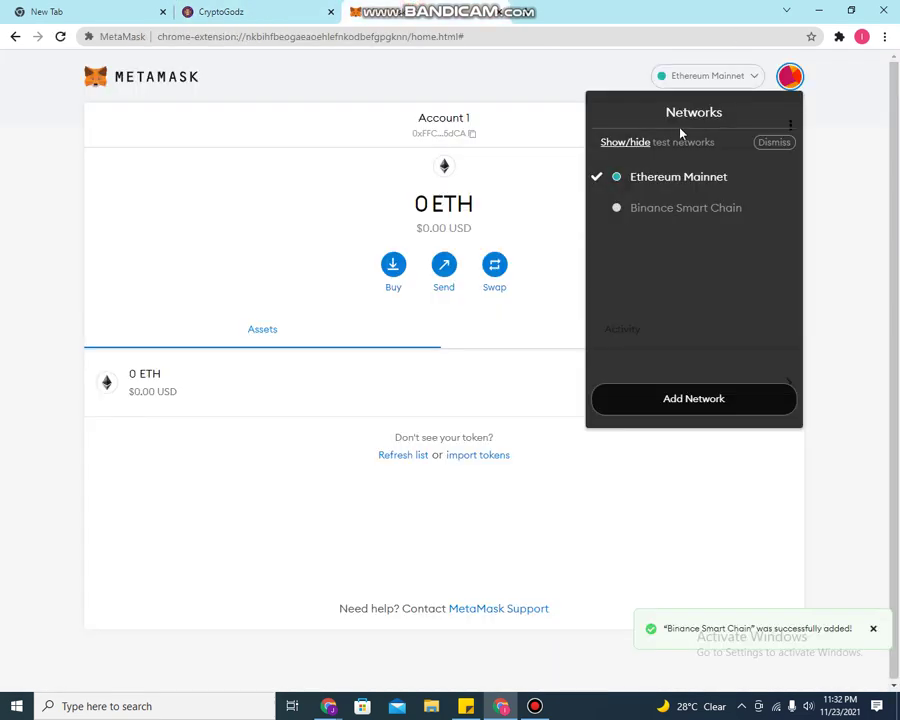
{"action": "left_click", "coordinate": [652, 217]}
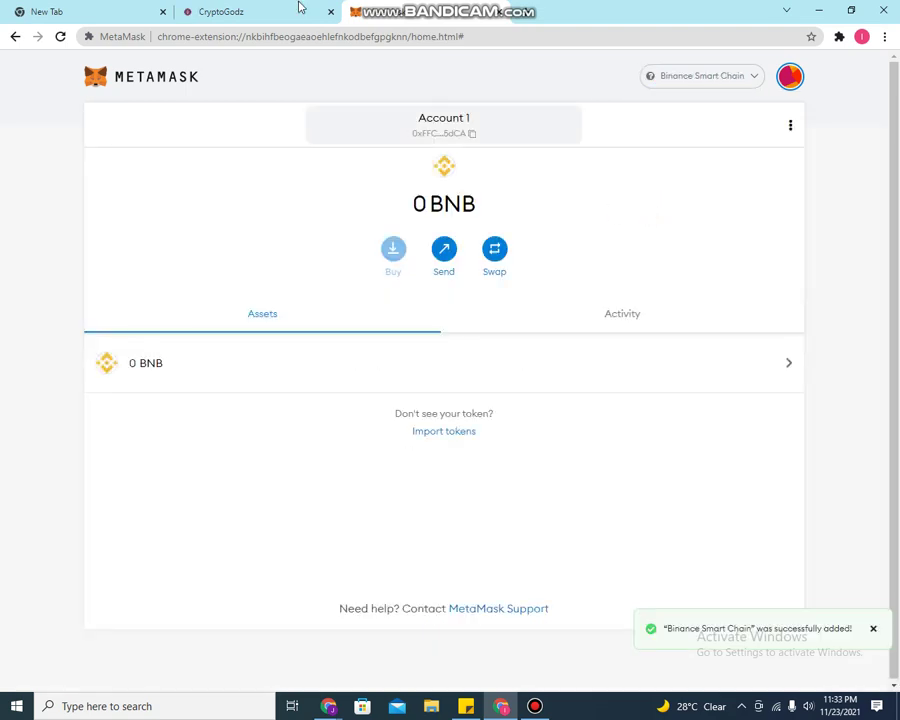
- Return to the CryptoGodz play page and connect the MetaMask wallet to it
{"action": "left_click", "coordinate": [280, 10]}
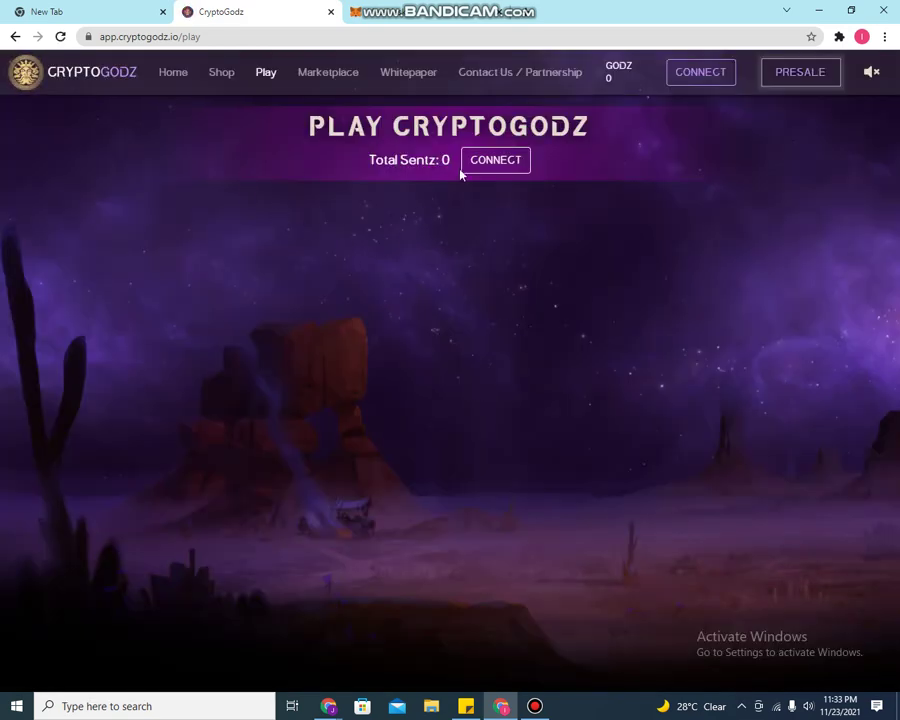
{"action": "left_click", "coordinate": [484, 166]}
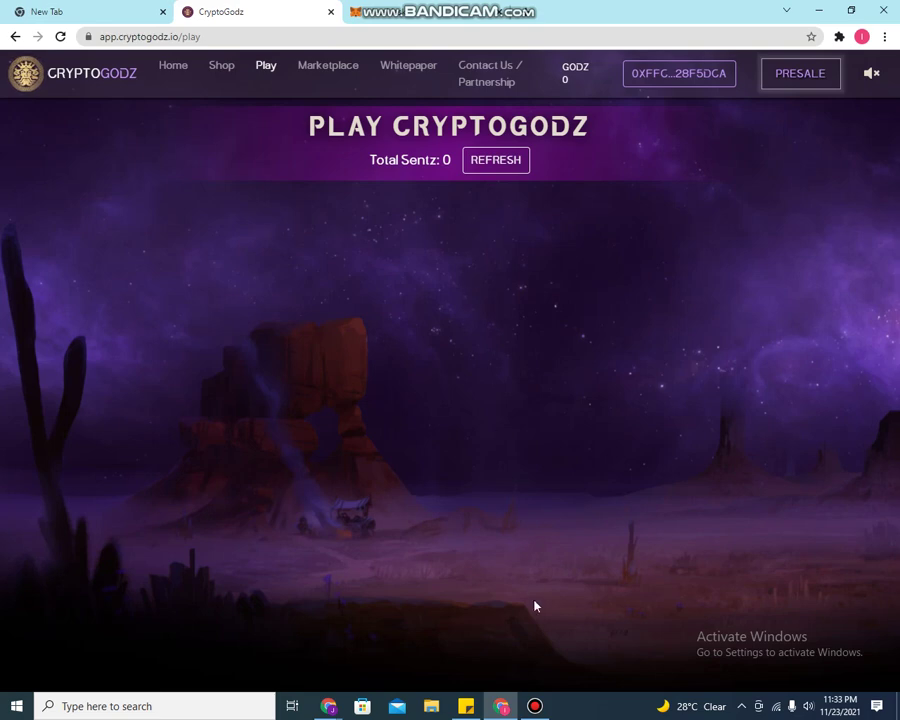
{"action": "left_click", "coordinate": [537, 707]}
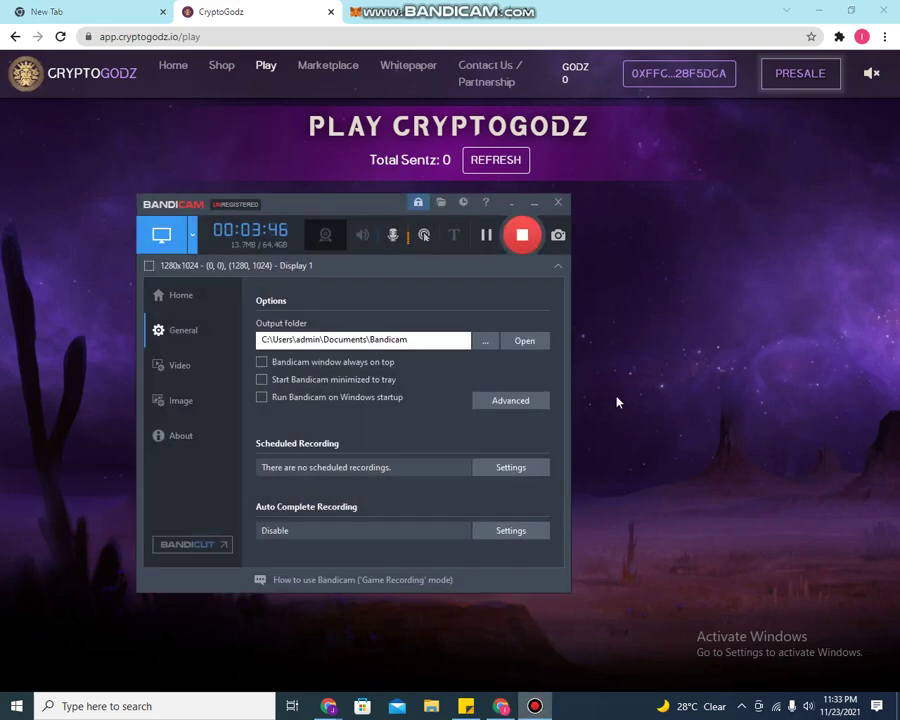
{"action": "left_click", "coordinate": [667, 356]}
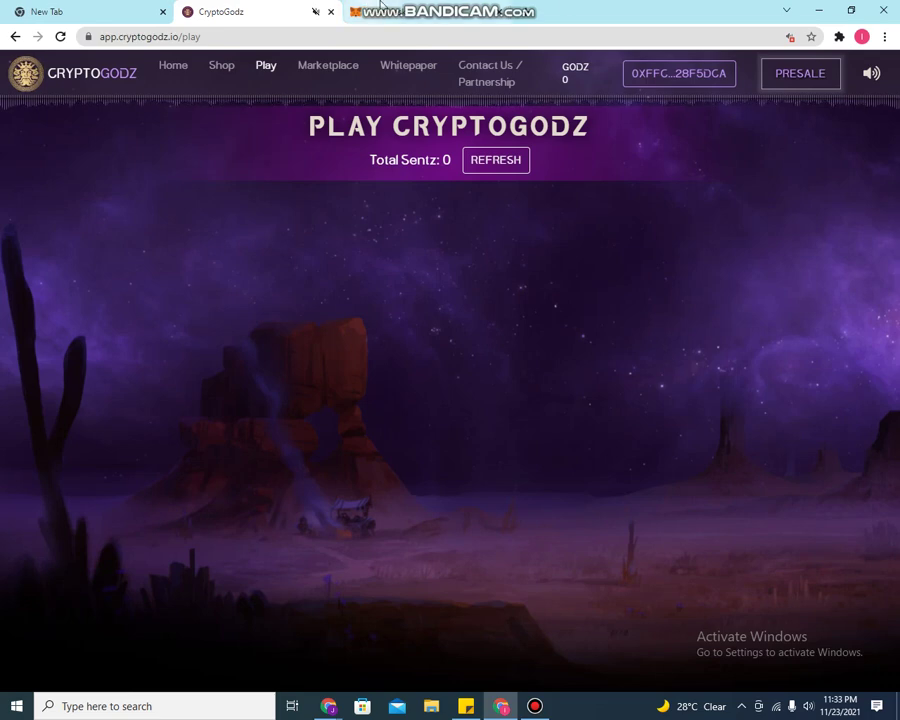
- Open the MetaMask wallet from the CryptoGodz page
{"action": "left_click", "coordinate": [837, 42]}
{"action": "left_click", "coordinate": [714, 137]}
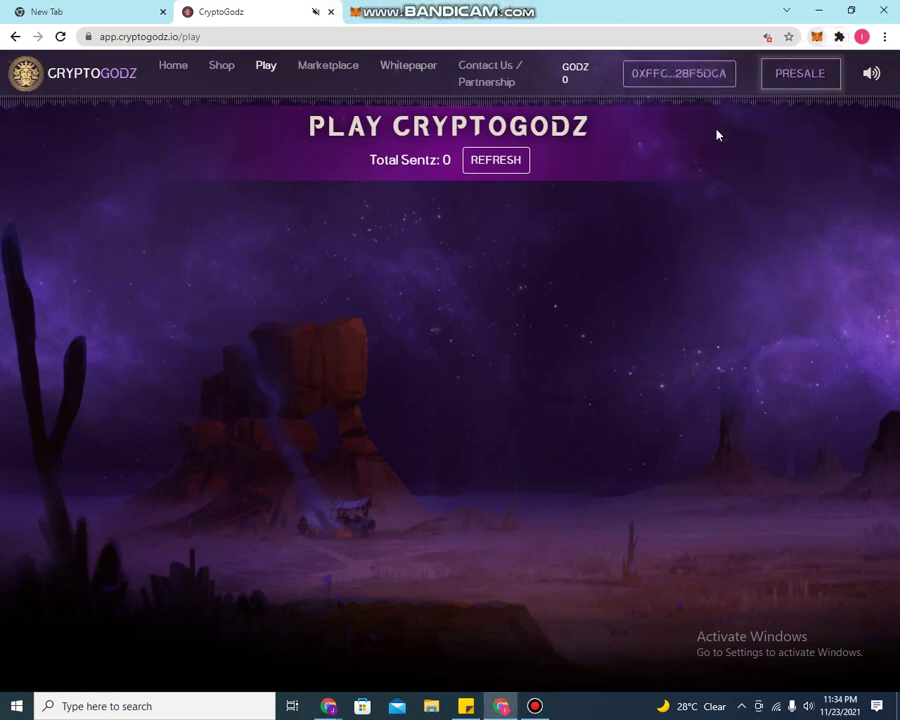